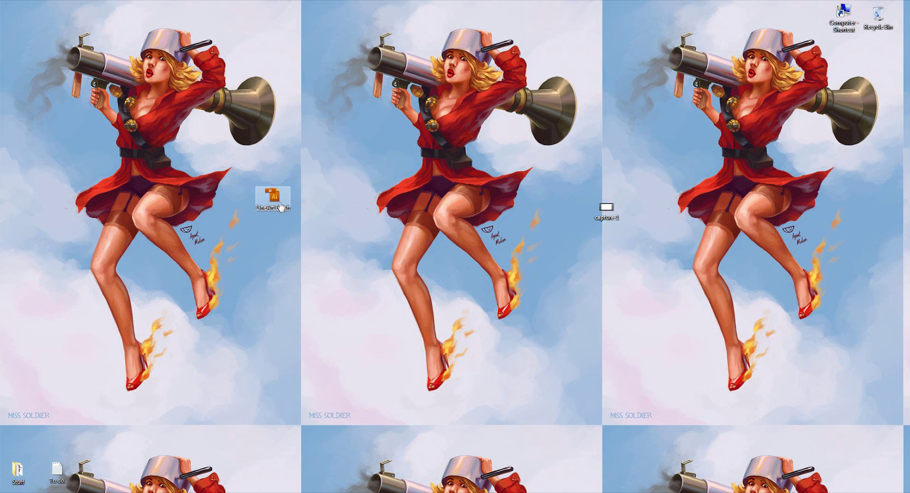
- Move the LineArt Brush file icon to a new spot beside the figure's leg
mouse_move(279, 204)
mouse_down()
mouse_move(320, 225)
mouse_move(271, 216)
mouse_up()
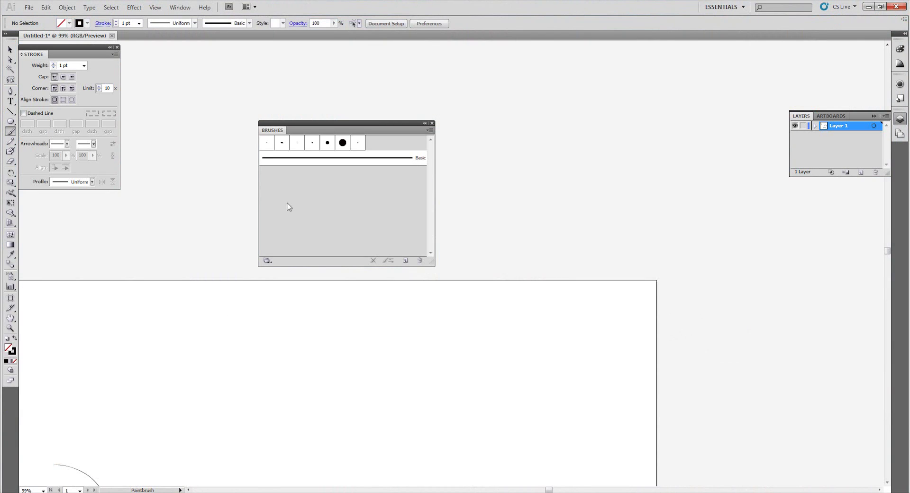
- Look over the Brushes panel menu, then show the desktop with the LineArt Brush file
click(429, 130)
click(906, 489)
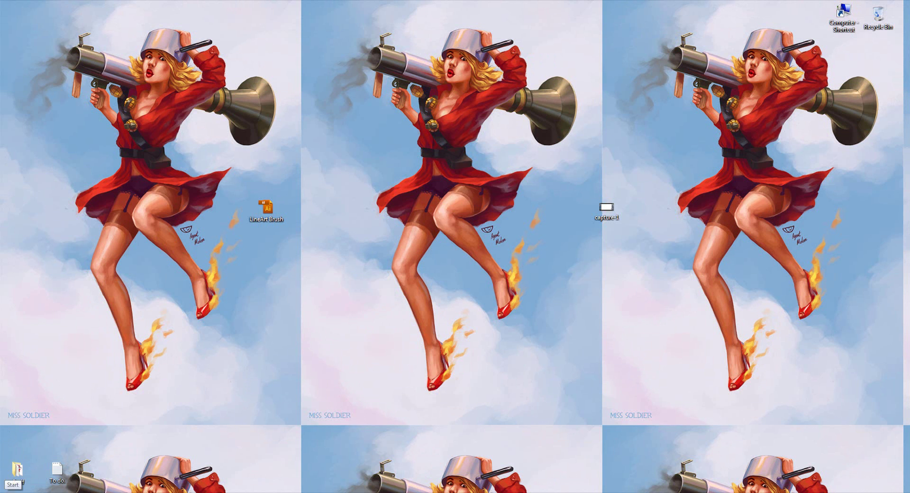
- Open Local Disk (C:) from Computer and go into its Program Files (x86) folder
click(10, 492)
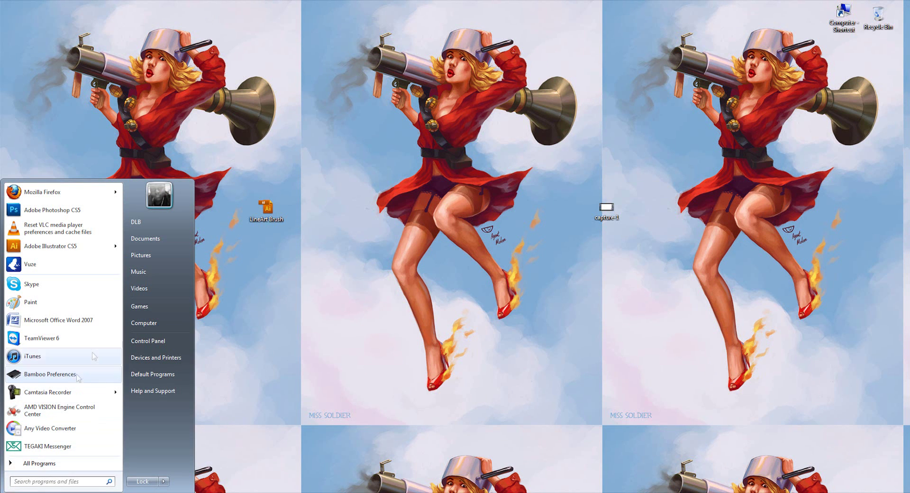
click(151, 324)
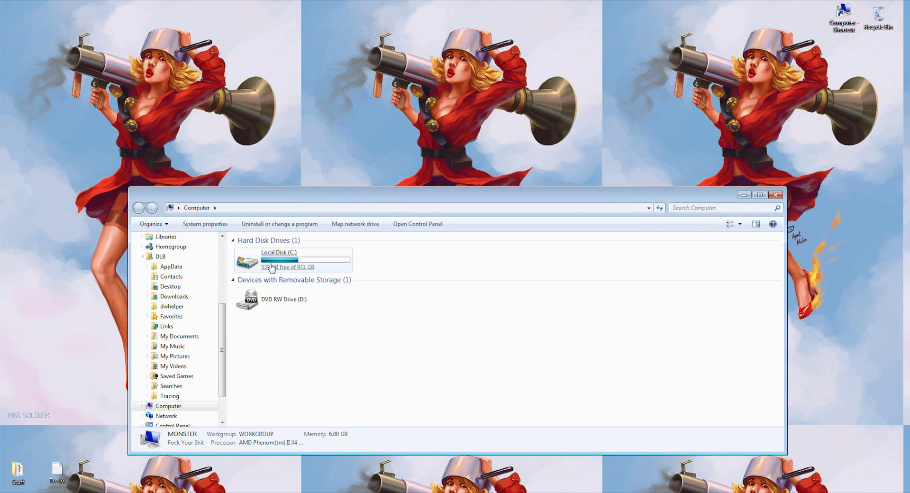
click(271, 267)
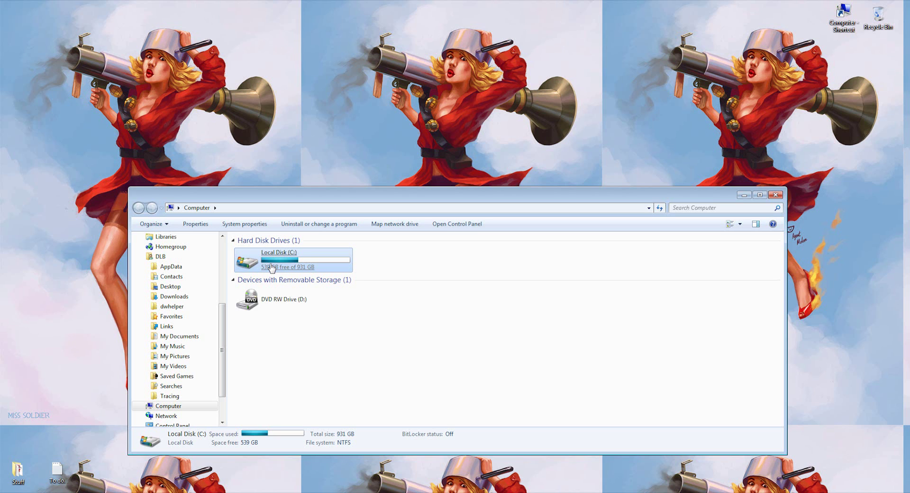
double_click(271, 266)
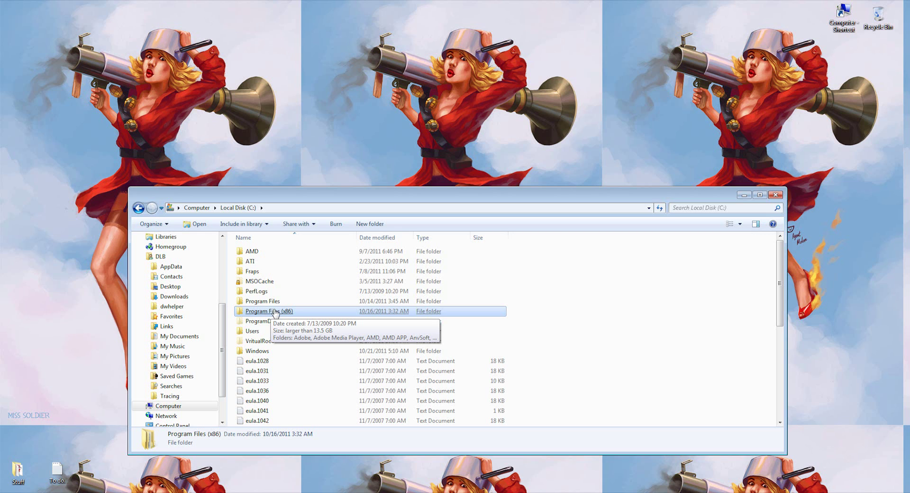
mouse_move(269, 311)
key(Up)
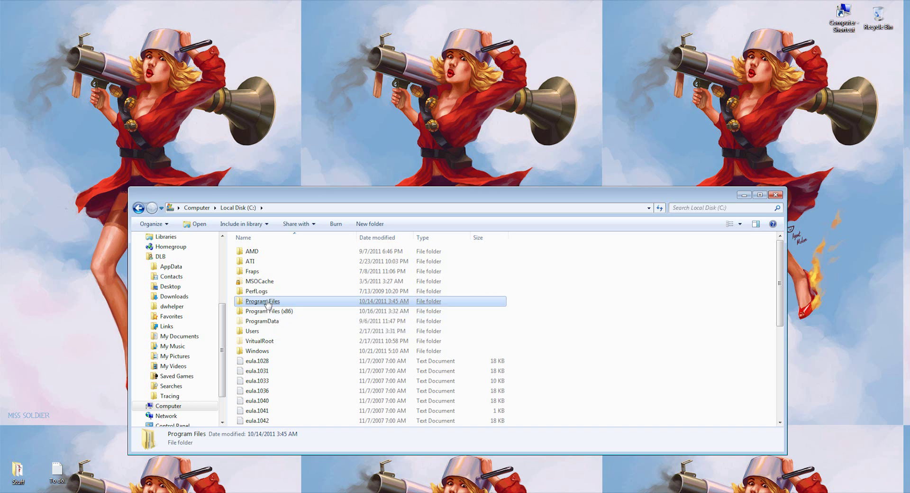
click(261, 311)
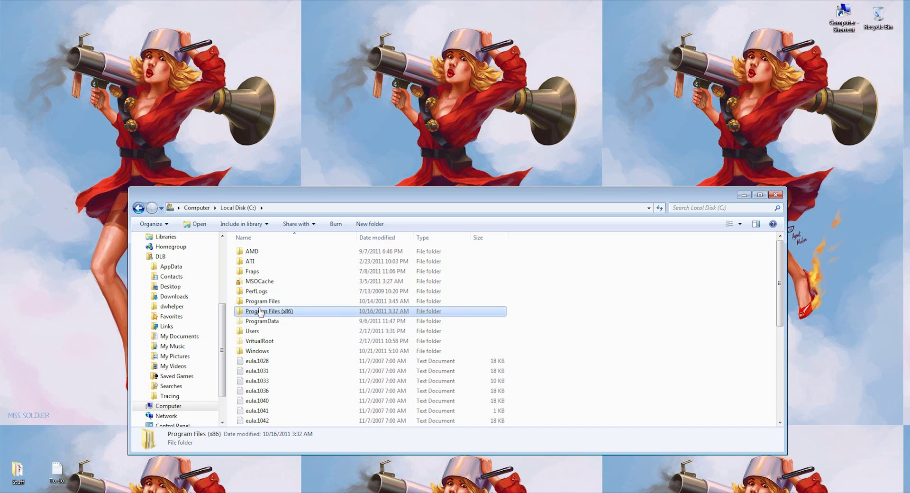
double_click(259, 313)
- Drill through Adobe, Adobe Illustrator CS5 and Presets into en_US, then move the window aside
click(258, 313)
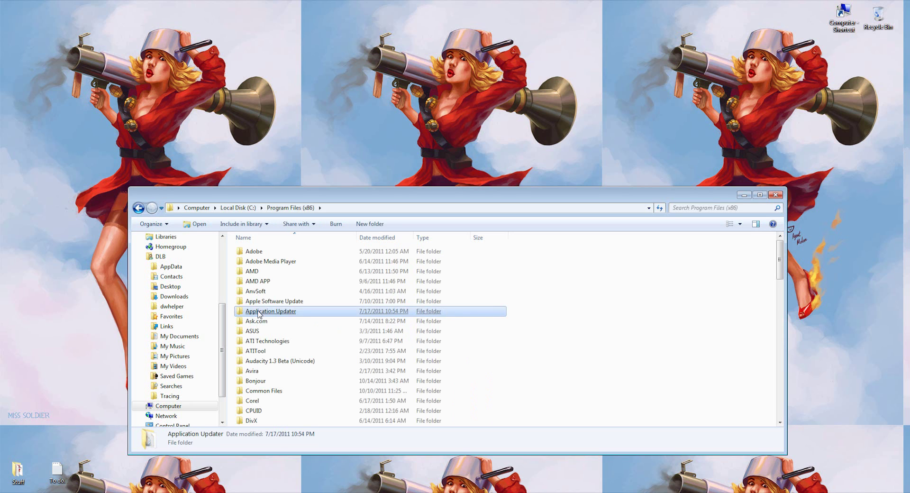
click(255, 255)
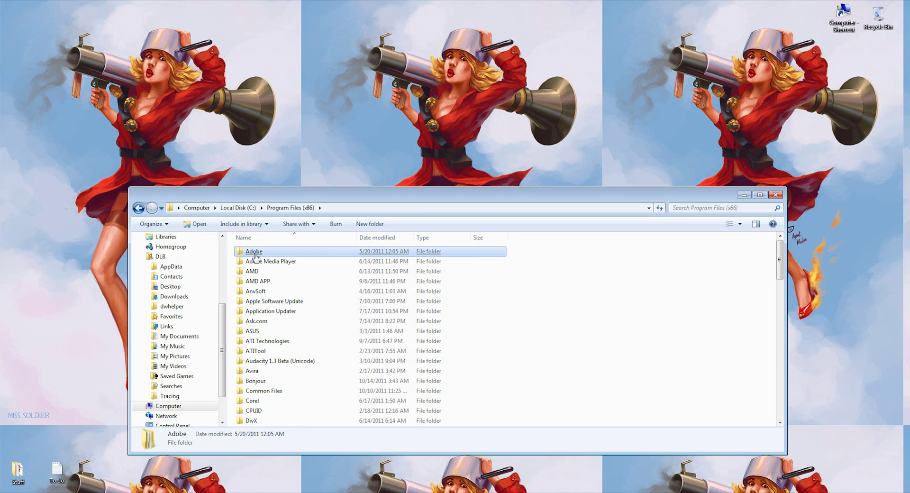
double_click(255, 256)
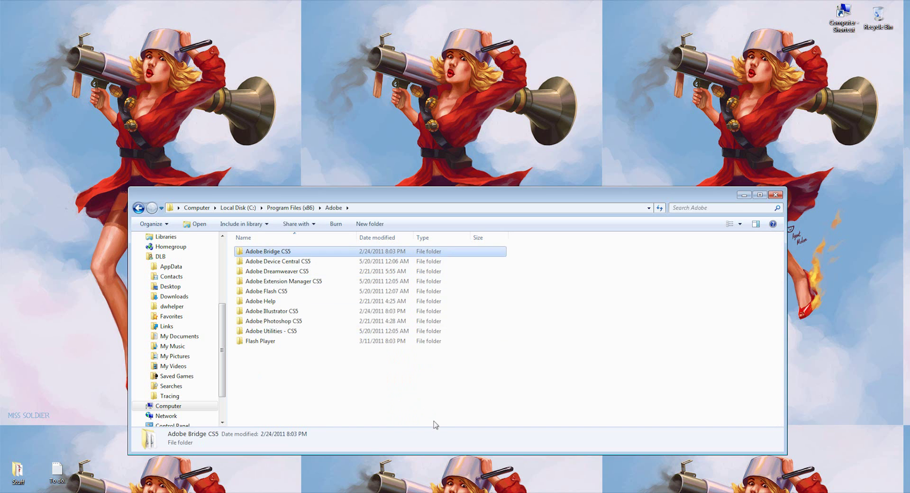
click(276, 312)
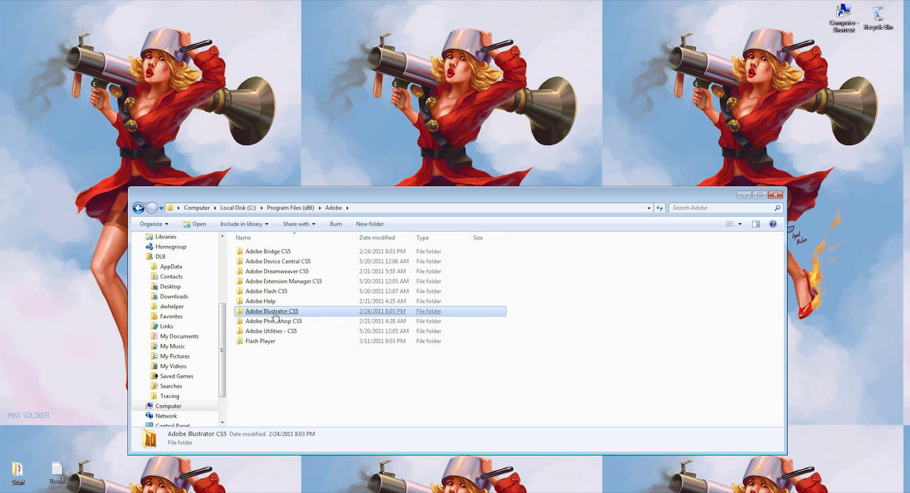
double_click(274, 312)
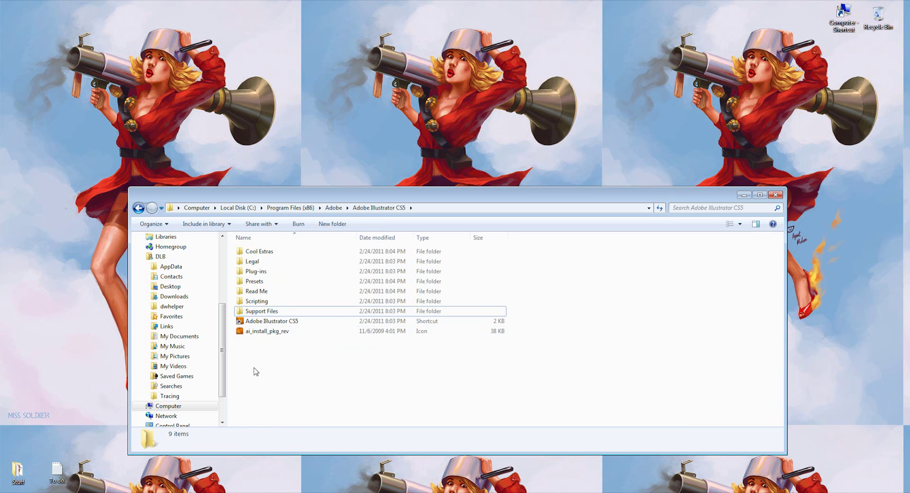
double_click(253, 282)
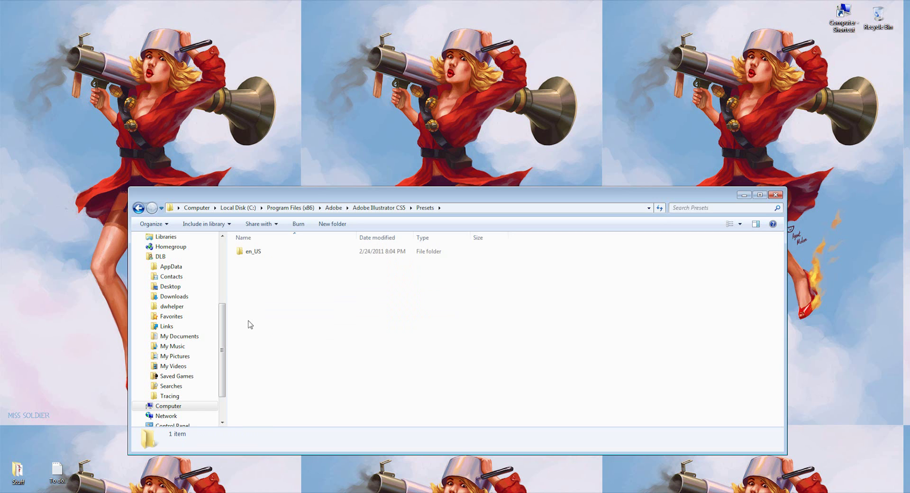
click(254, 257)
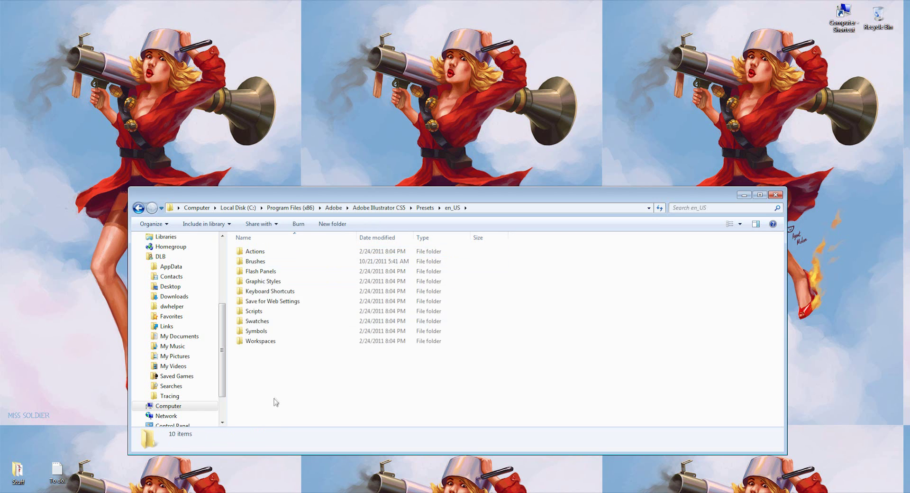
drag(336, 201, 544, 202)
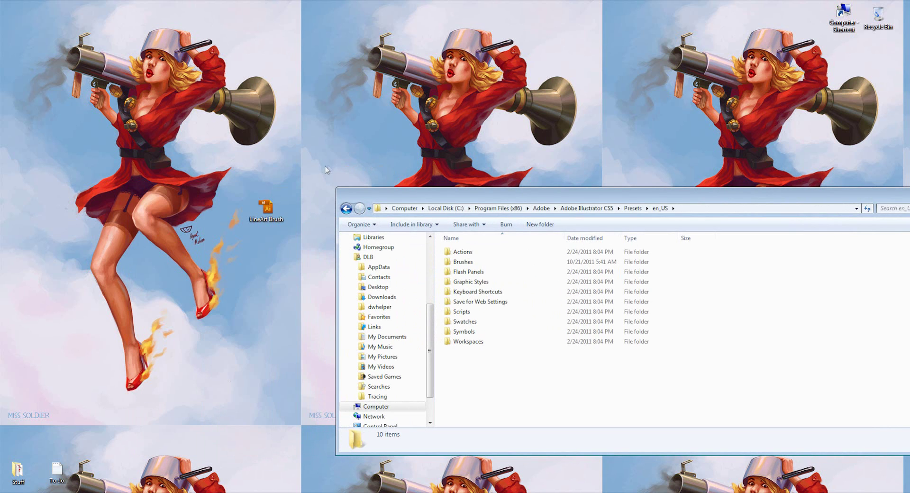
- Keep the LineArt Brush file on the desktop and open the Brushes presets folder
mouse_move(269, 207)
mouse_down()
mouse_move(222, 265)
mouse_move(484, 360)
mouse_up()
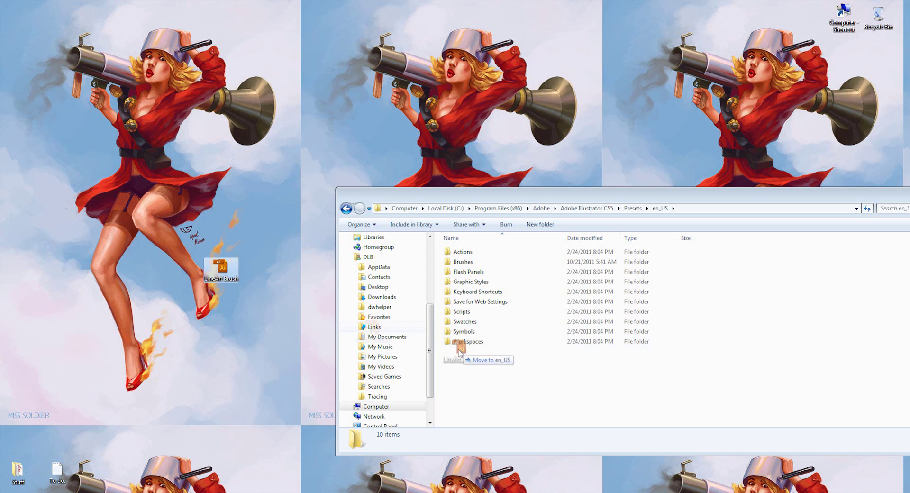
mouse_move(484, 361)
mouse_down()
mouse_move(200, 288)
mouse_move(231, 290)
mouse_up()
double_click(456, 262)
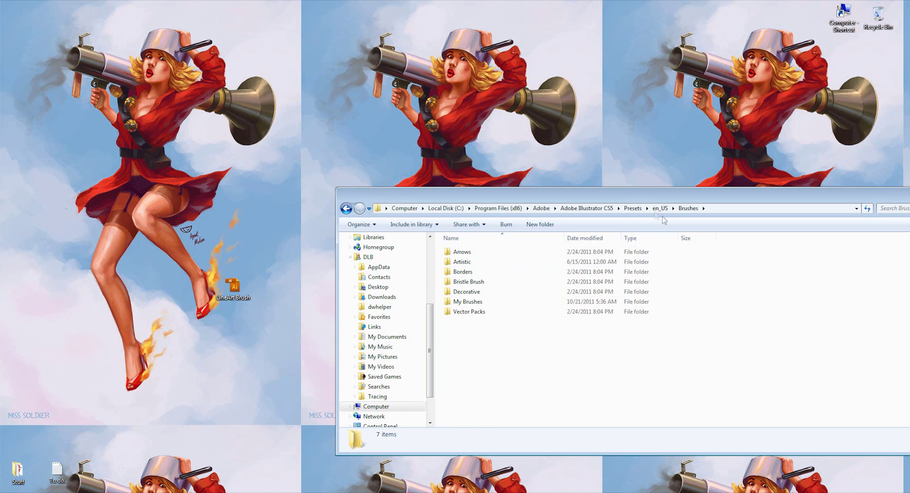
click(540, 208)
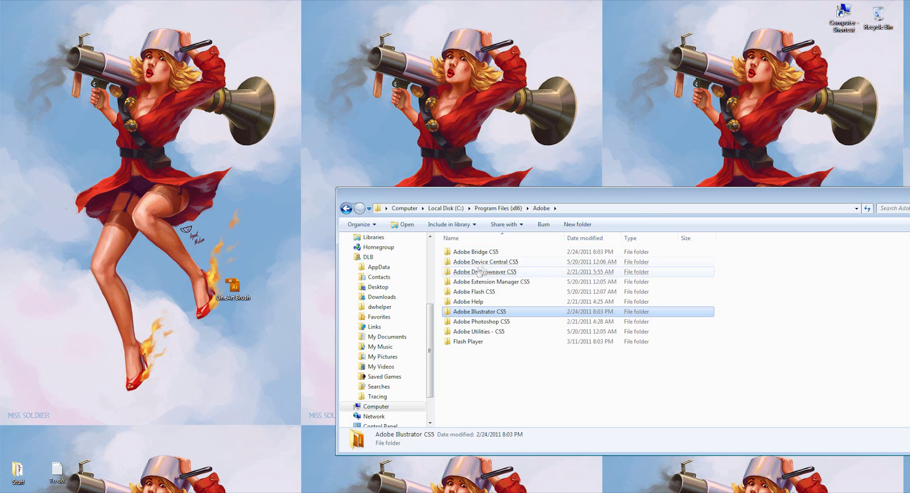
click(347, 208)
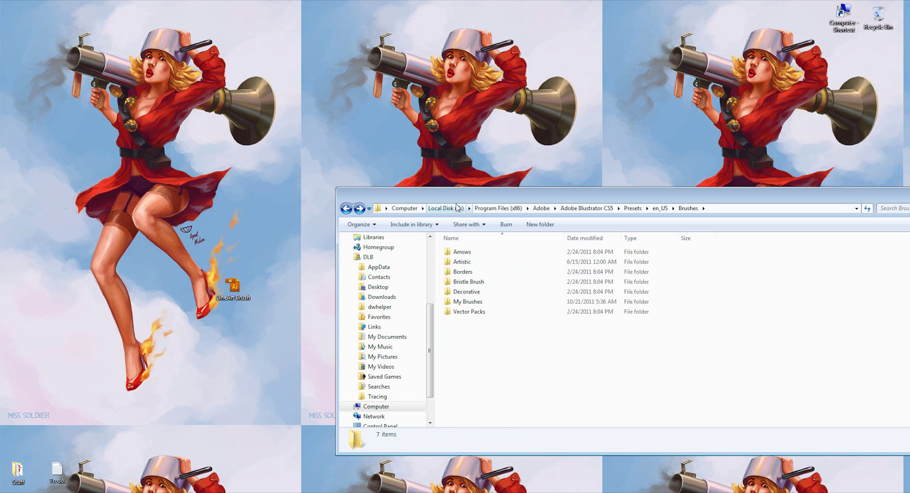
- Navigate through Adobe, Illustrator CS5, Presets, en_US and Brushes into the empty My Brushes folder
click(518, 209)
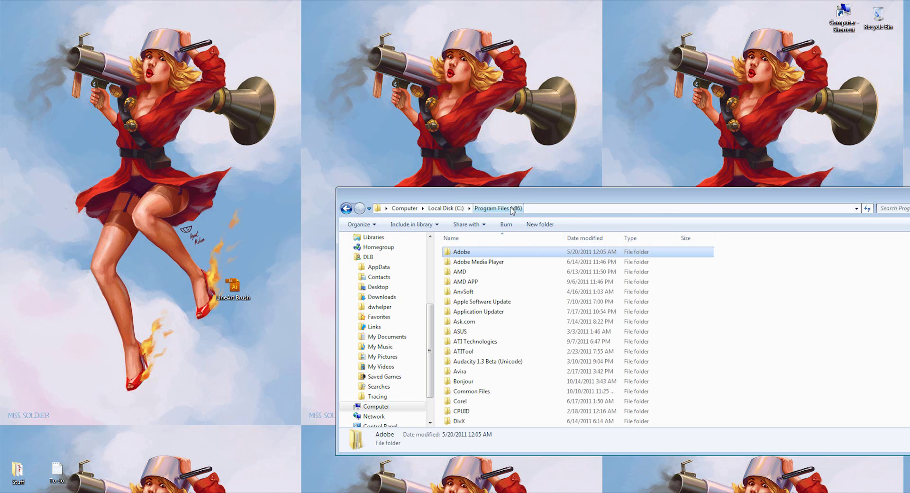
double_click(467, 252)
click(466, 253)
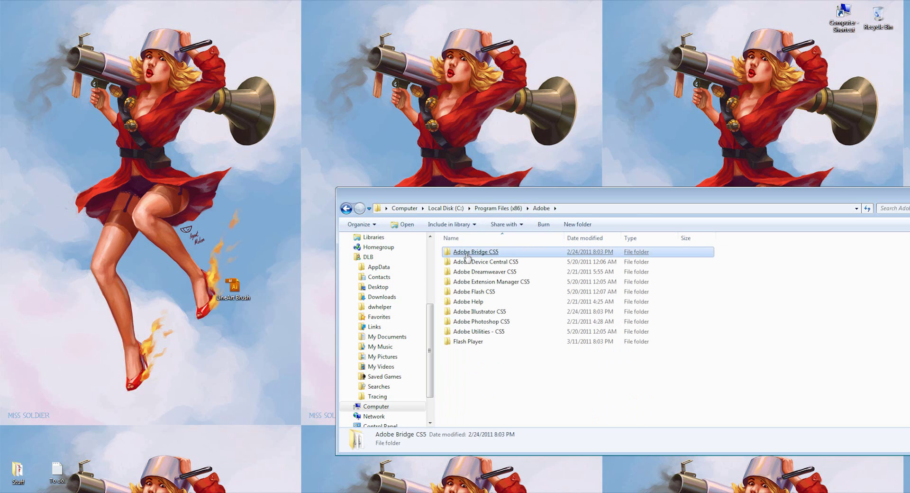
double_click(468, 313)
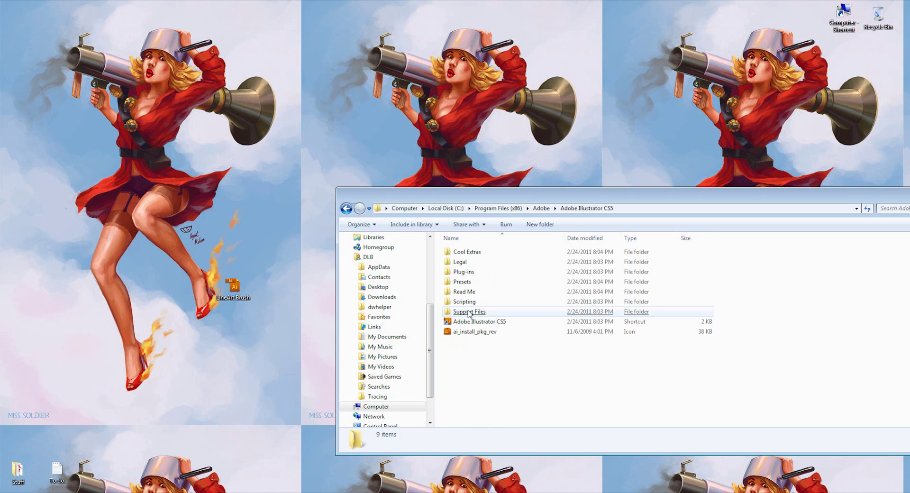
click(468, 311)
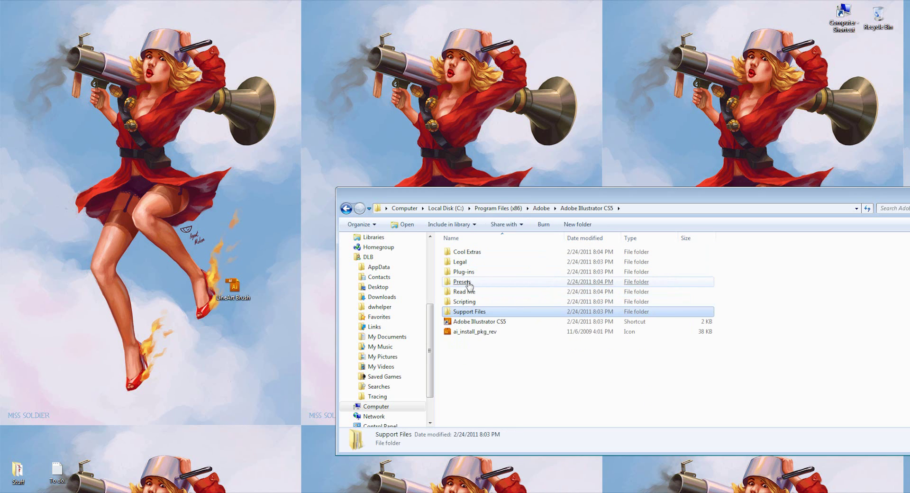
double_click(471, 282)
double_click(463, 253)
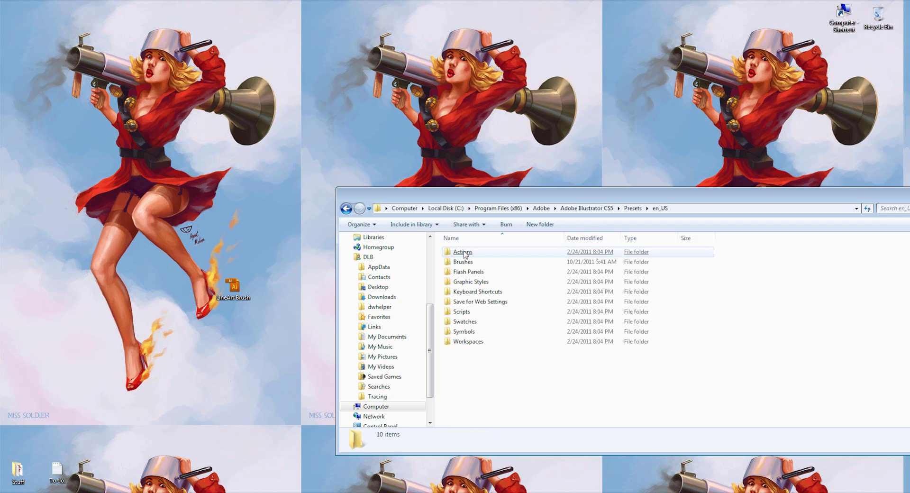
click(462, 263)
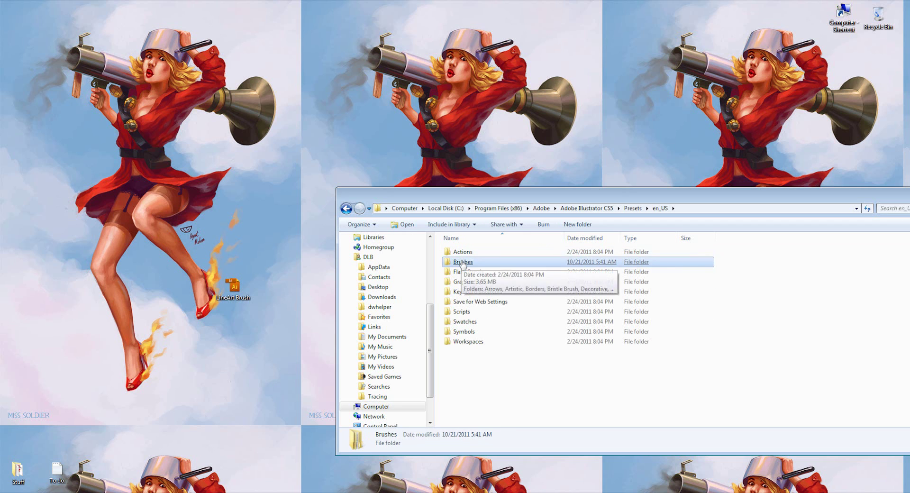
double_click(462, 262)
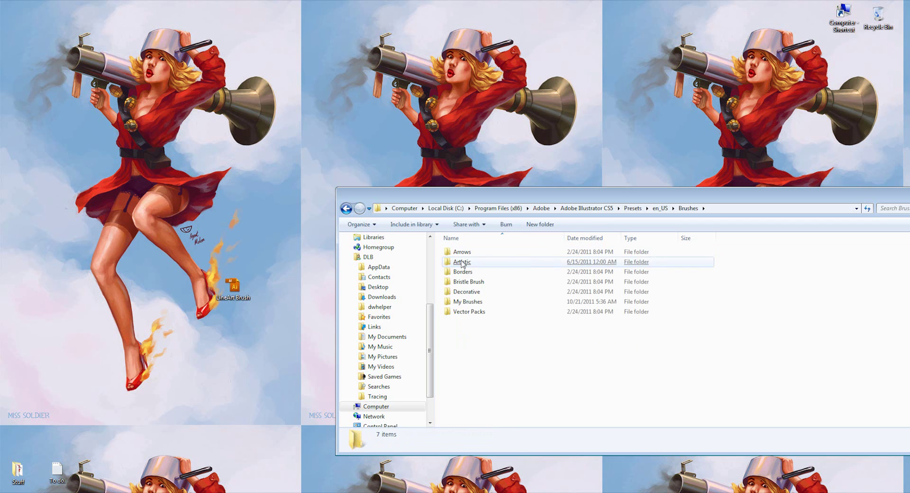
click(462, 303)
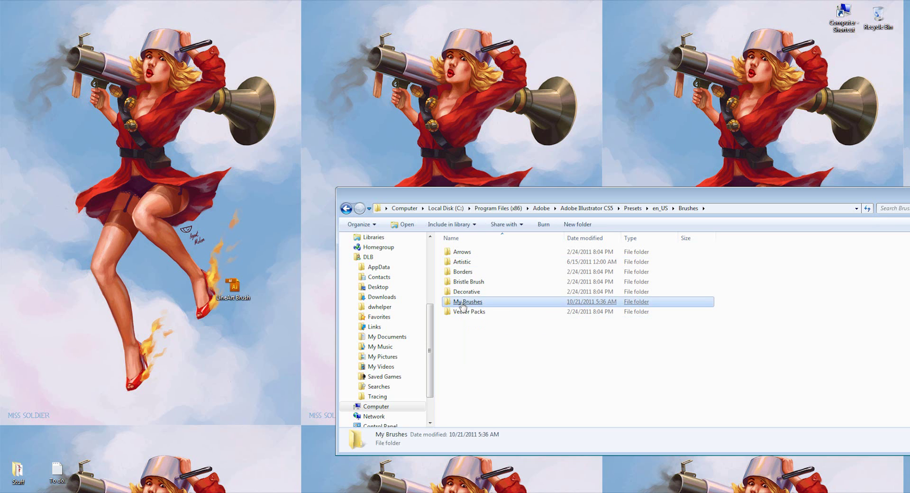
double_click(462, 304)
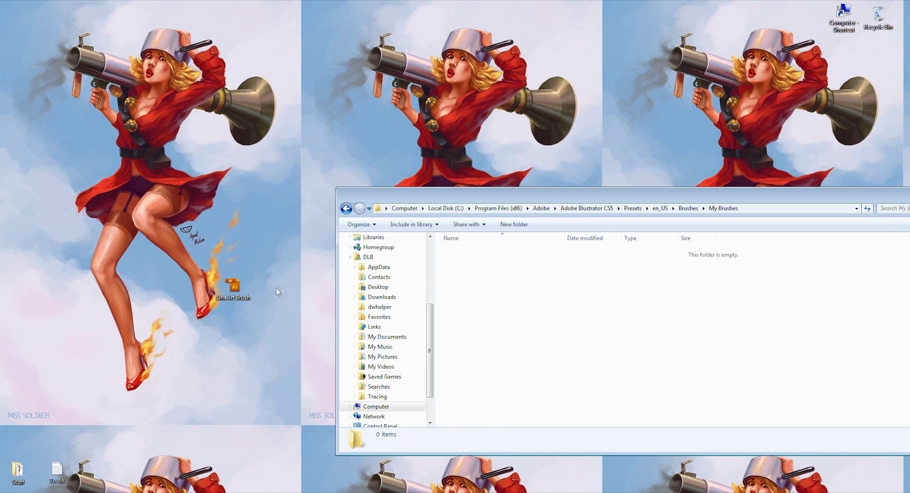
- Put the LineArt Brush file into My Brushes, close the folder window, and return to Illustrator
drag(233, 286, 544, 314)
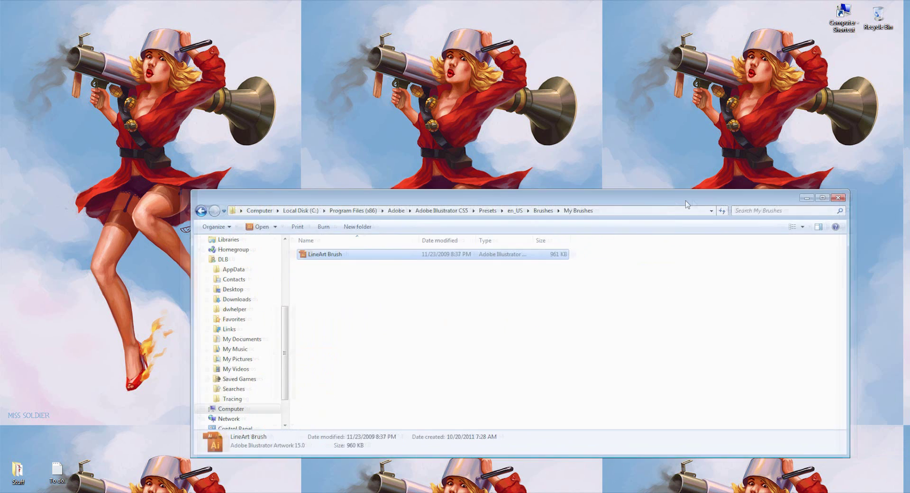
drag(831, 196, 660, 198)
click(808, 199)
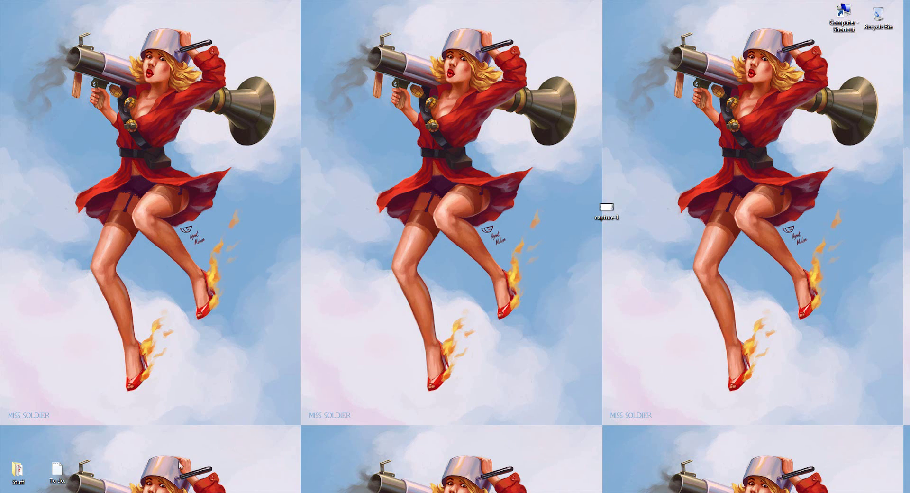
click(143, 491)
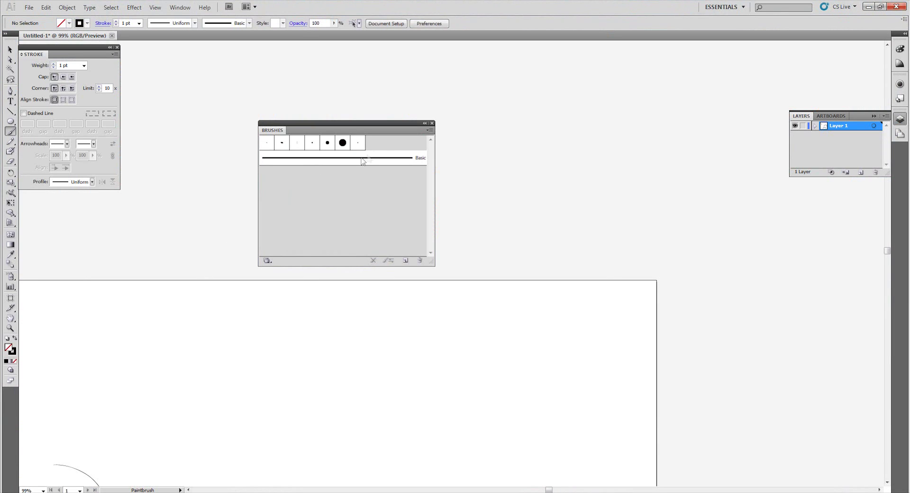
- Open the My Brushes > LineArt Brush library and add the LineArt brush to the document's brushes
click(430, 129)
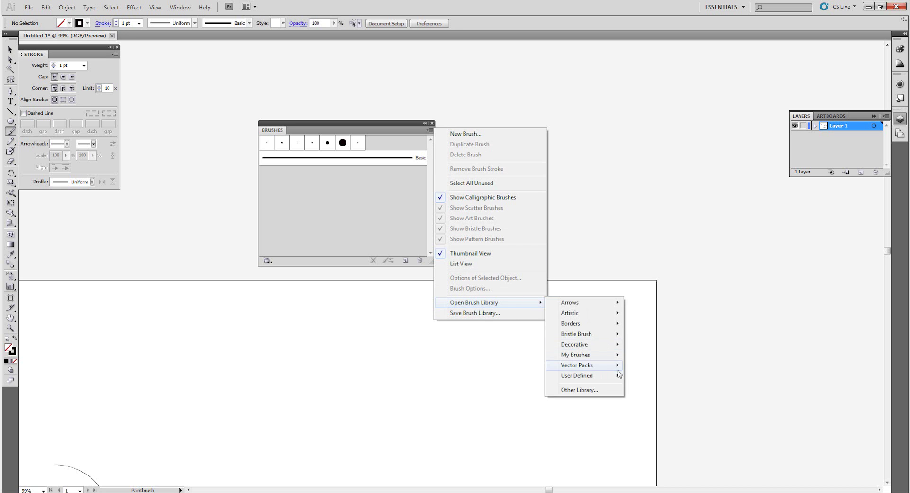
mouse_move(579, 354)
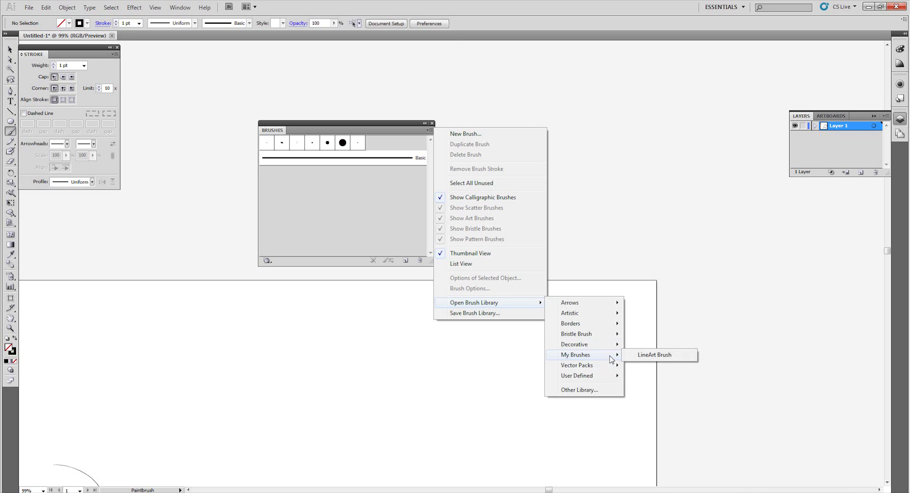
click(646, 358)
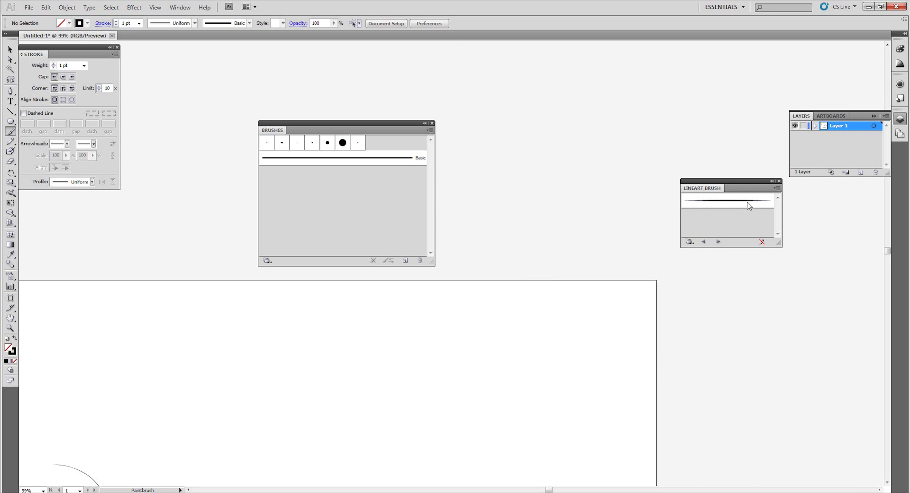
click(747, 205)
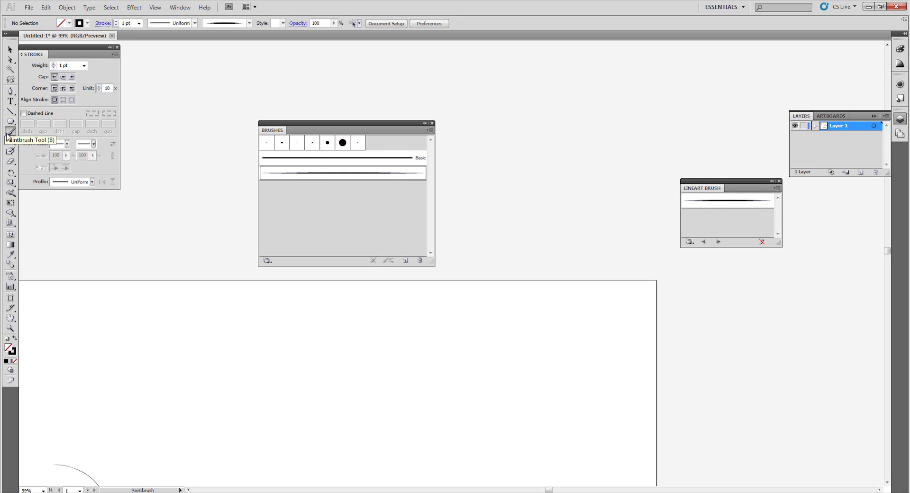
- Paint a long wavy LineArt stroke tapering at both ends across the artboard
mouse_move(199, 336)
mouse_down()
mouse_move(598, 386)
mouse_move(874, 398)
mouse_up()
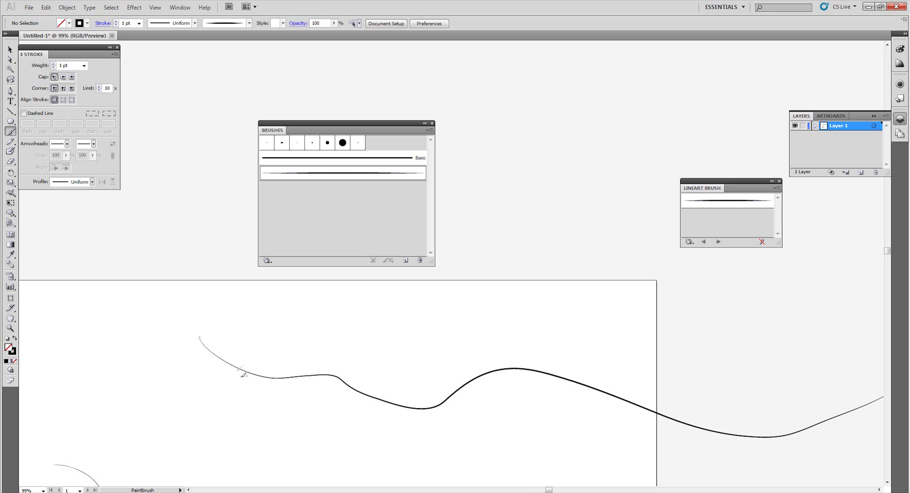
drag(548, 489, 570, 489)
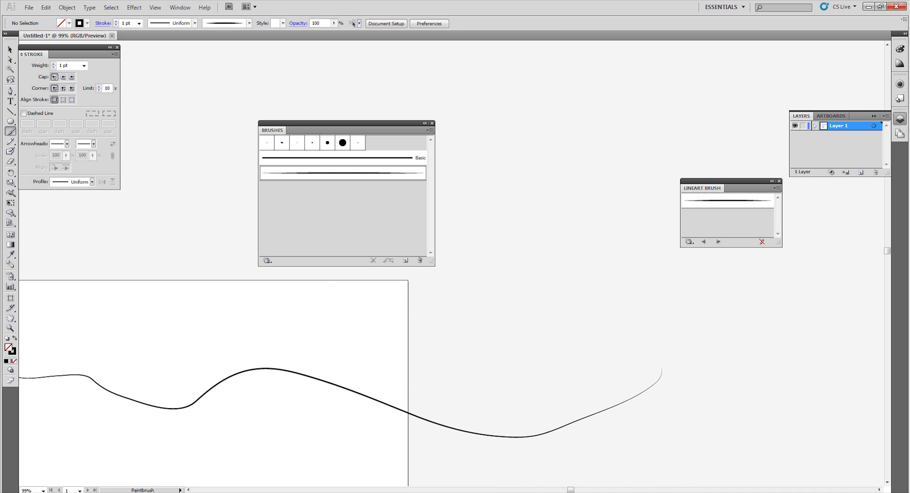
key(super)
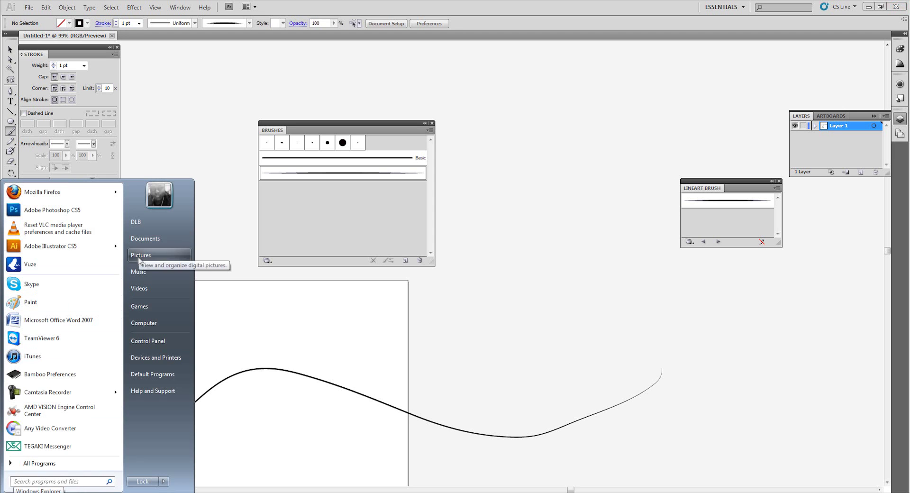
click(143, 322)
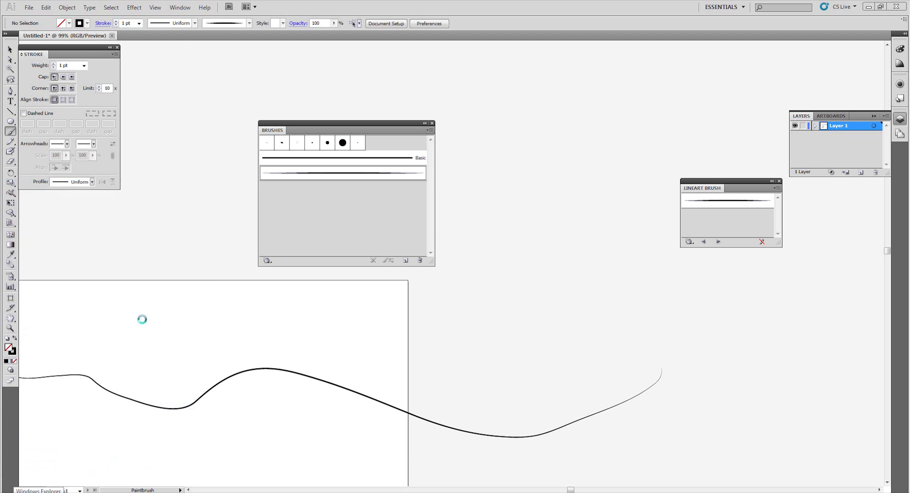
double_click(341, 266)
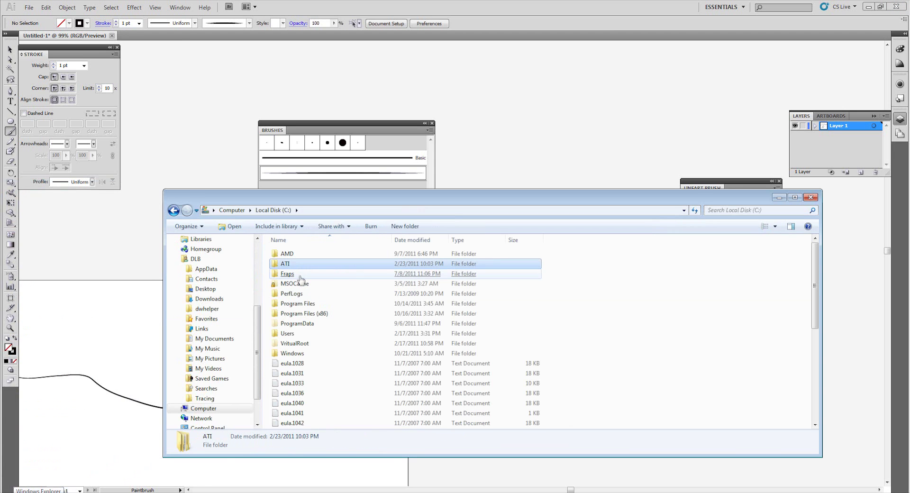
double_click(289, 313)
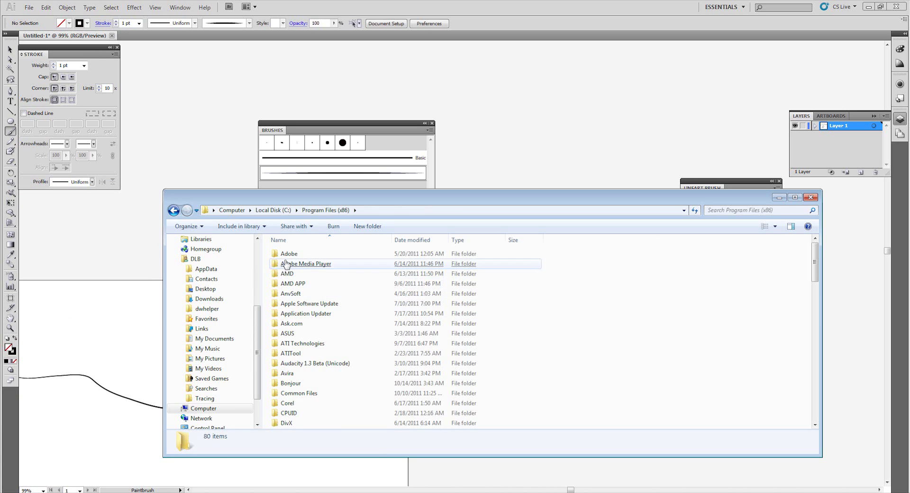
double_click(285, 256)
click(285, 256)
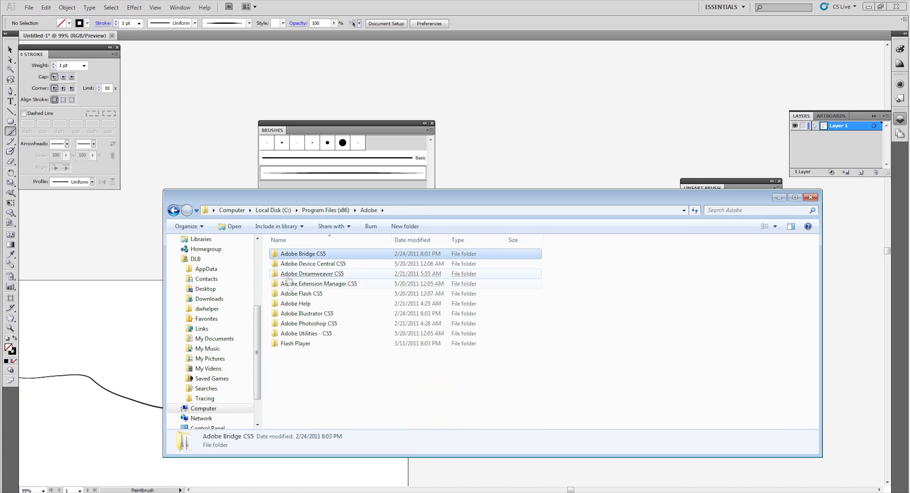
double_click(298, 324)
click(299, 323)
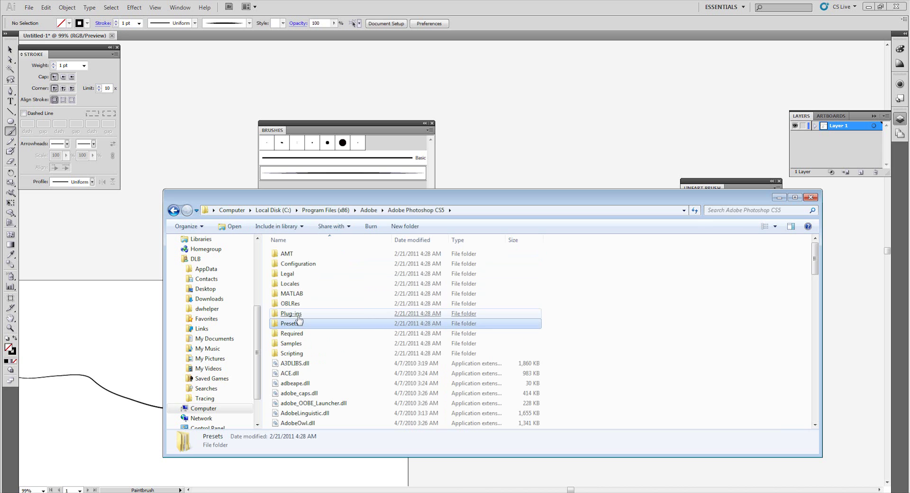
double_click(295, 324)
double_click(292, 274)
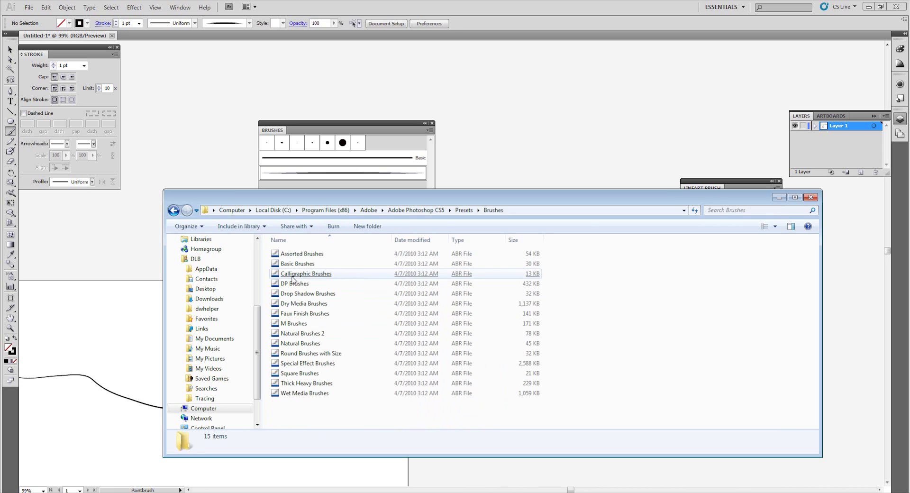
click(292, 274)
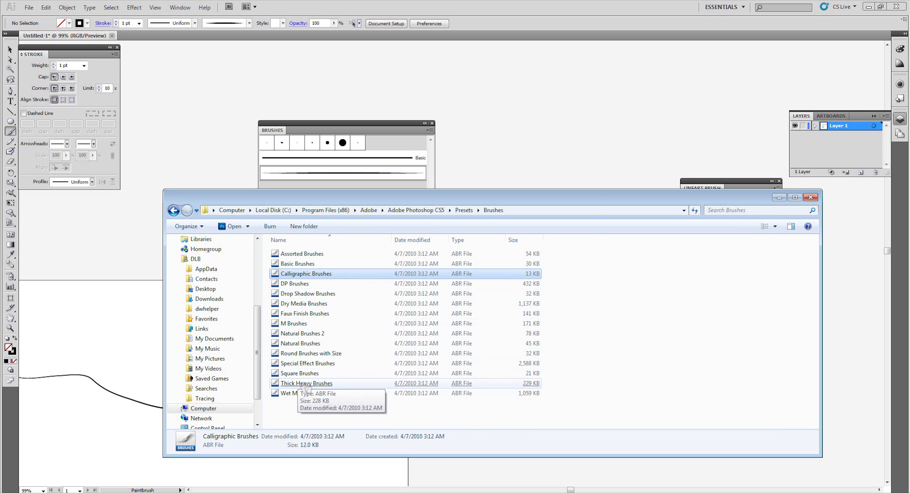
click(812, 198)
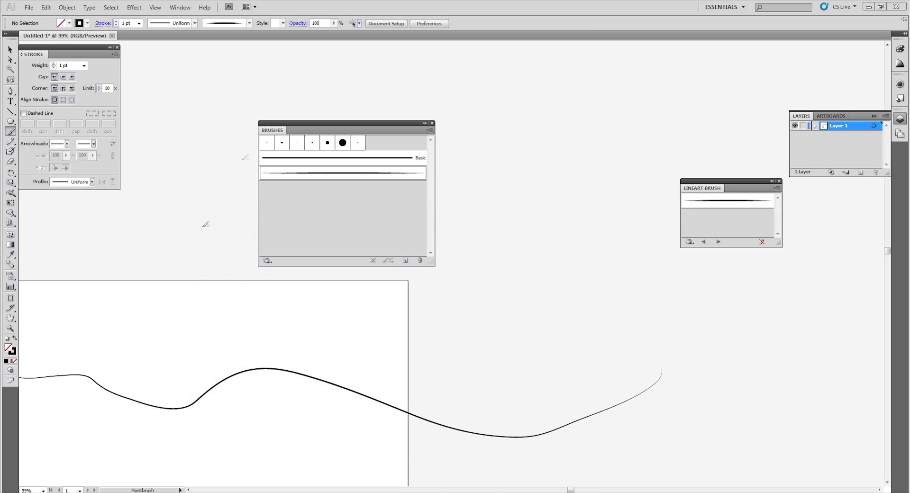